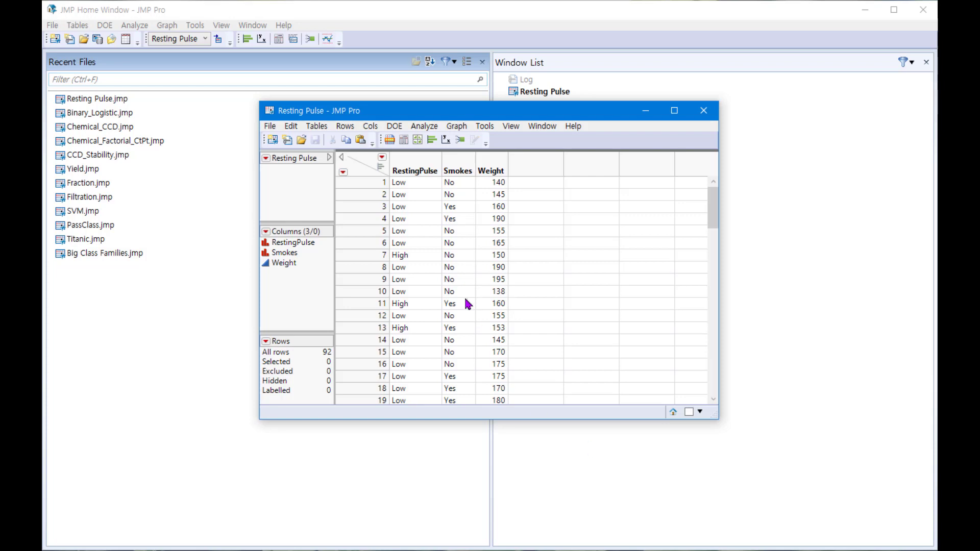
- Build a mosaic plot in Graph Builder with RestingPulse on Y and Smokes on X
click(418, 140)
drag(442, 0, 386, 95)
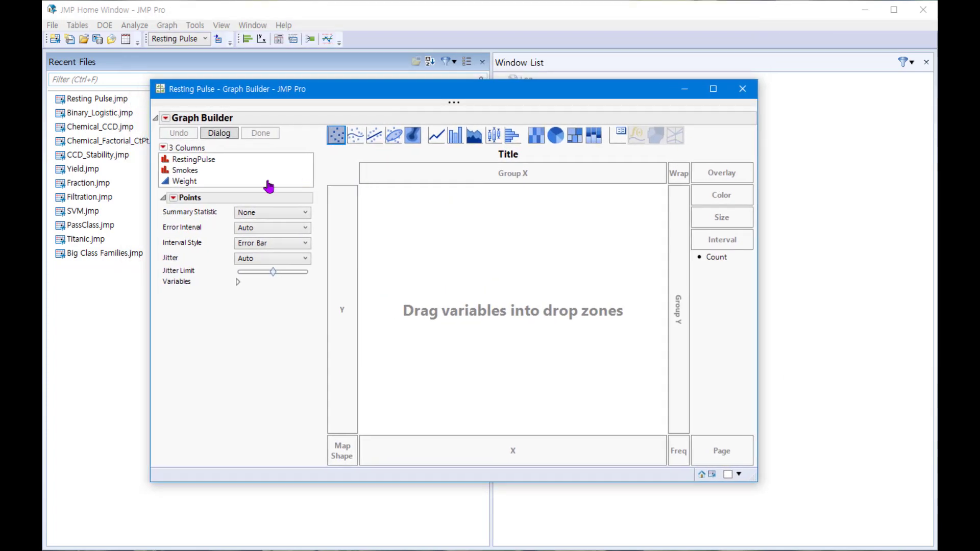
click(209, 163)
drag(208, 162, 333, 234)
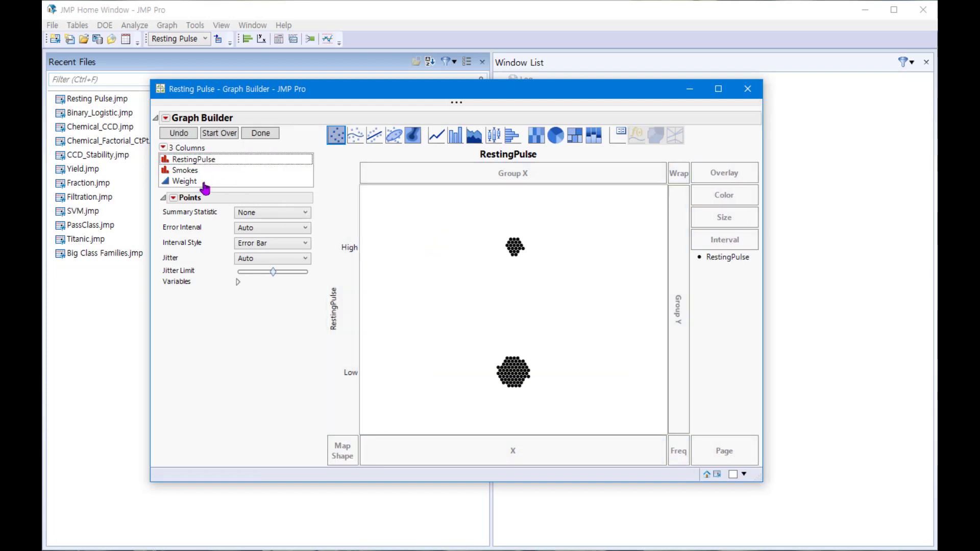
click(196, 173)
drag(197, 177, 507, 450)
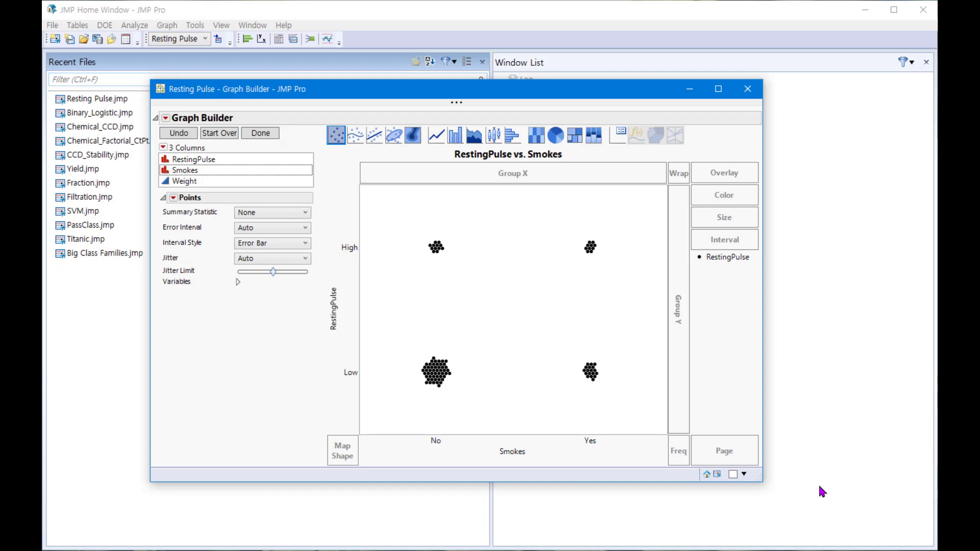
click(594, 135)
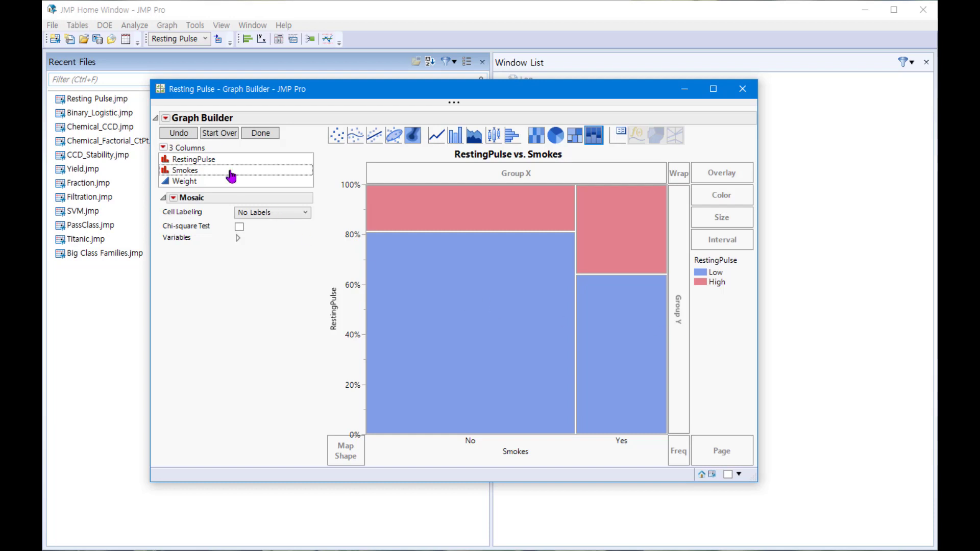
- Start the graph over and plot RestingPulse on Y against Weight on X
click(219, 134)
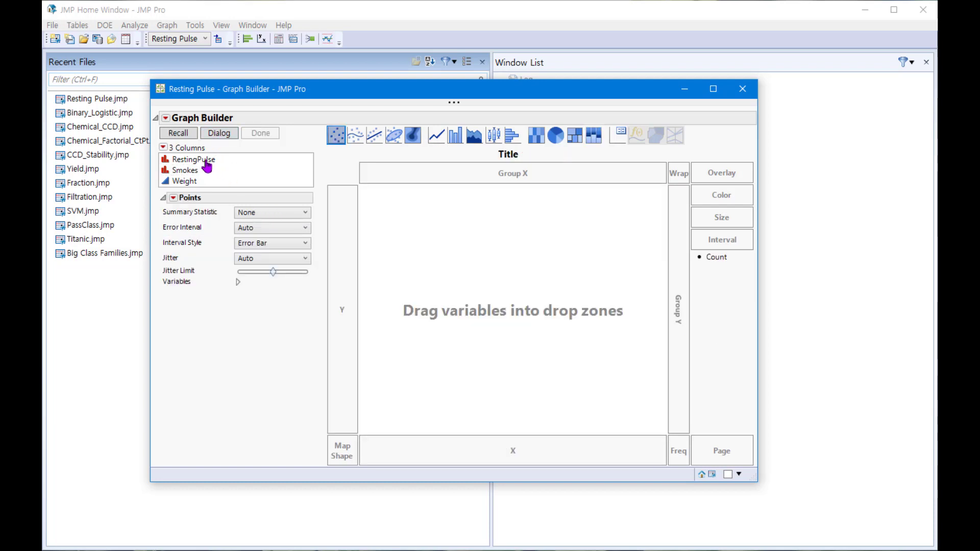
drag(207, 160, 339, 228)
drag(195, 184, 502, 452)
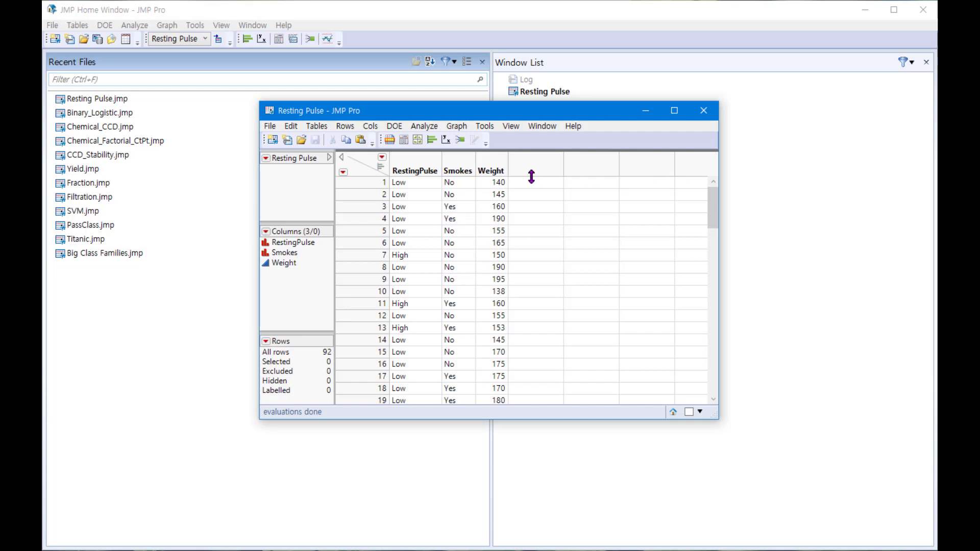
- Set up a Fit Model specification with RestingPulse as the Y response and Smokes and Weight as model effects
click(459, 140)
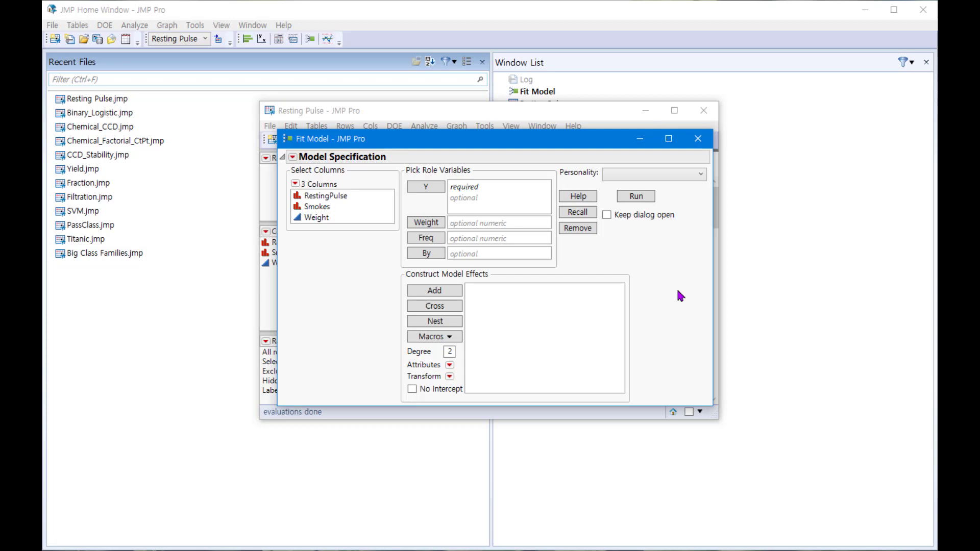
click(345, 197)
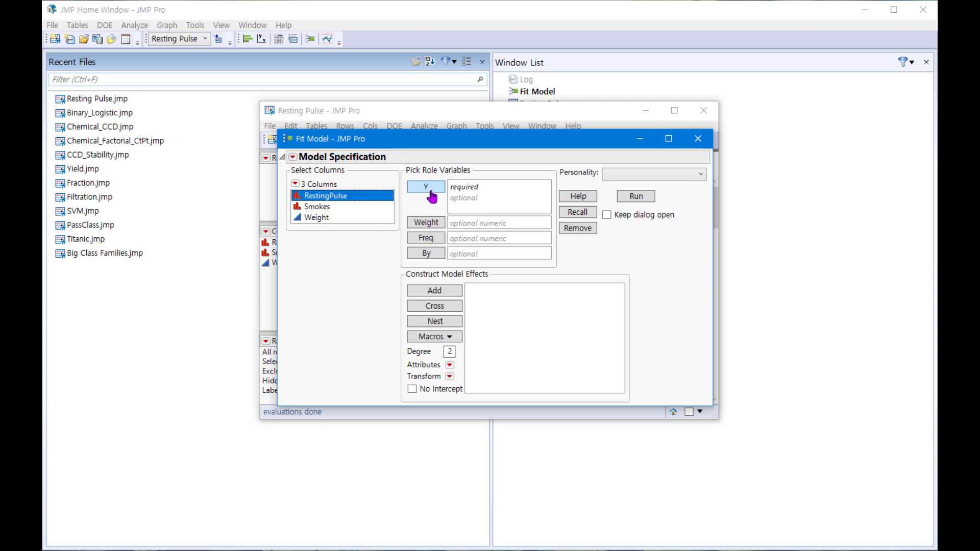
click(432, 190)
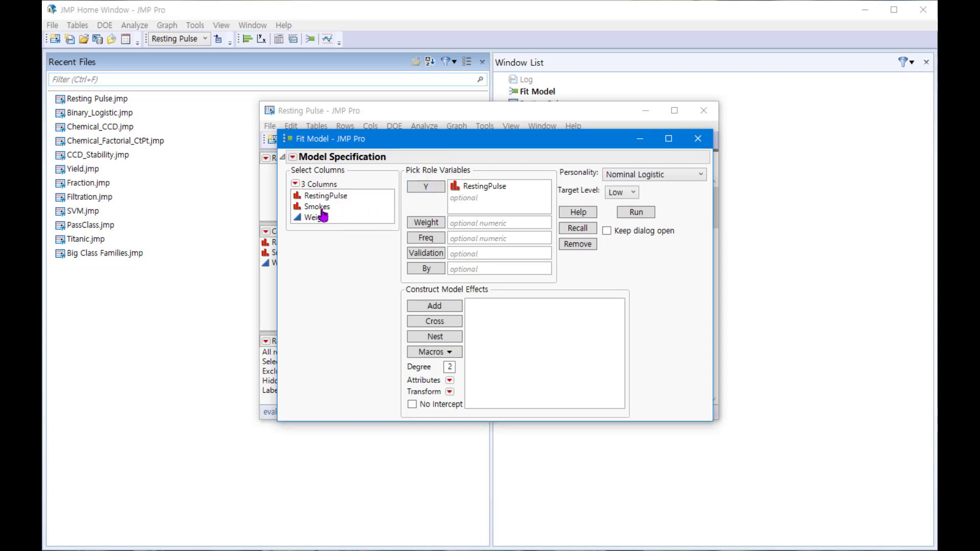
drag(321, 211, 324, 221)
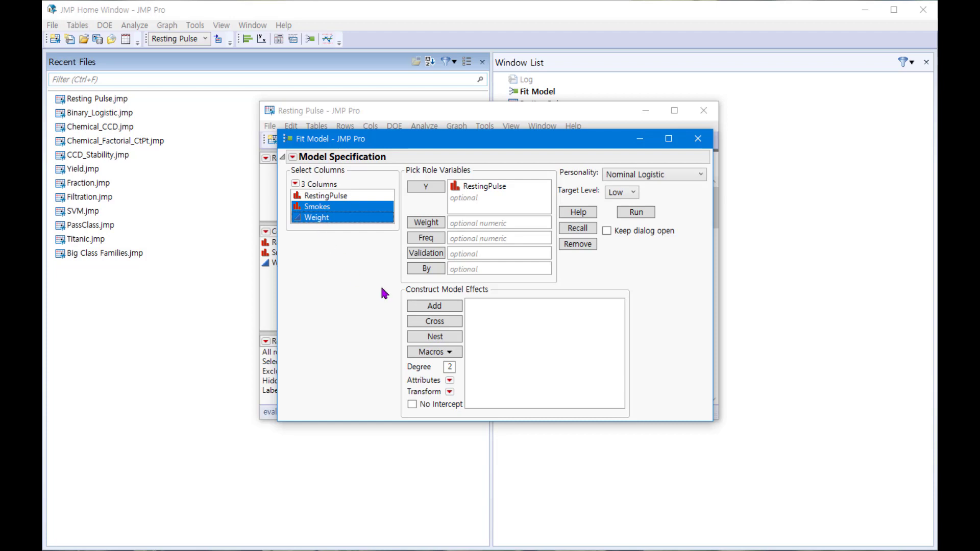
click(431, 308)
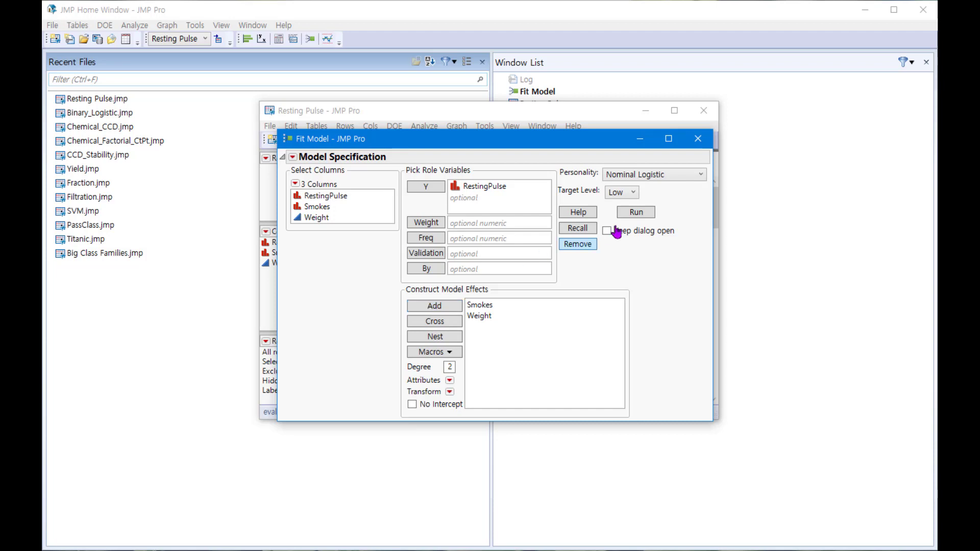
- Set the target level to High and run the nominal logistic model
click(633, 198)
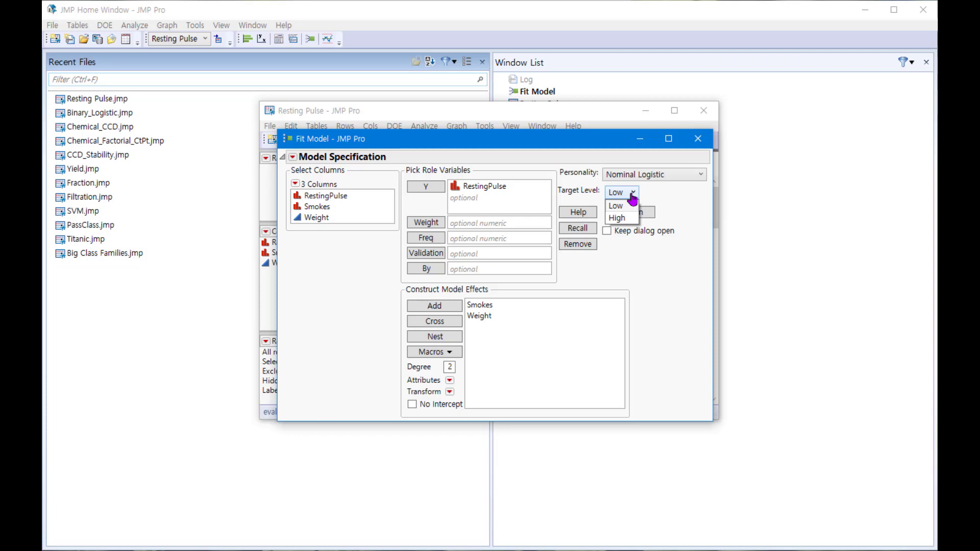
click(619, 218)
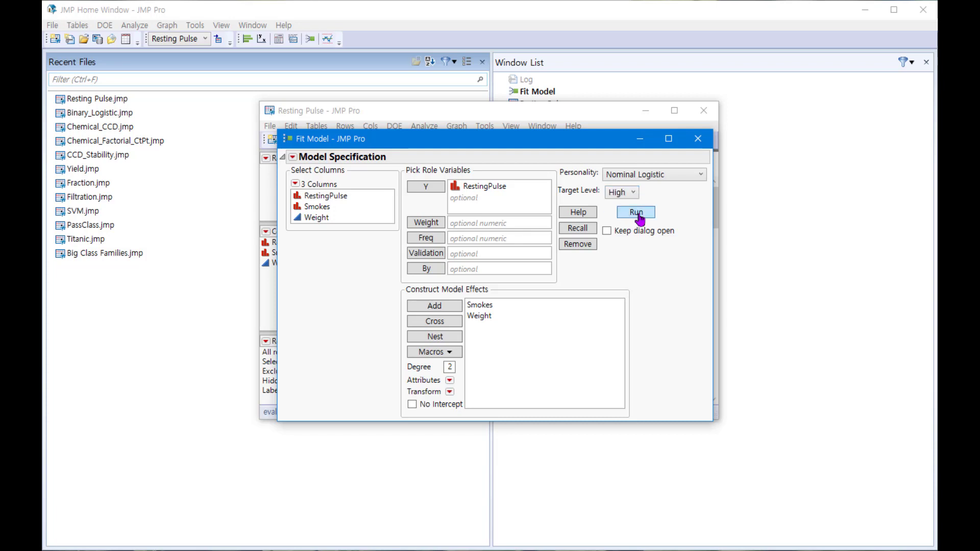
click(637, 213)
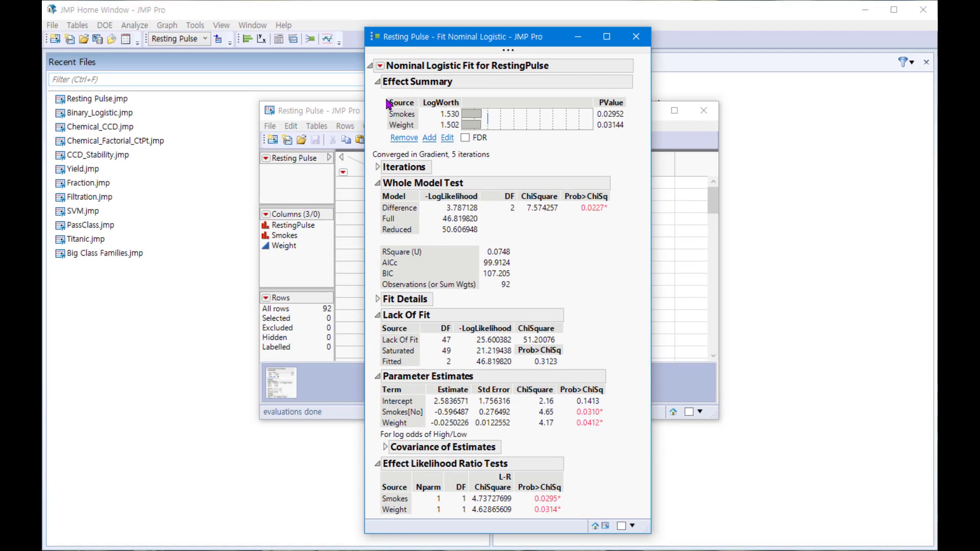
- Add Odds Ratios to the nominal logistic fit report and widen the report window
click(380, 68)
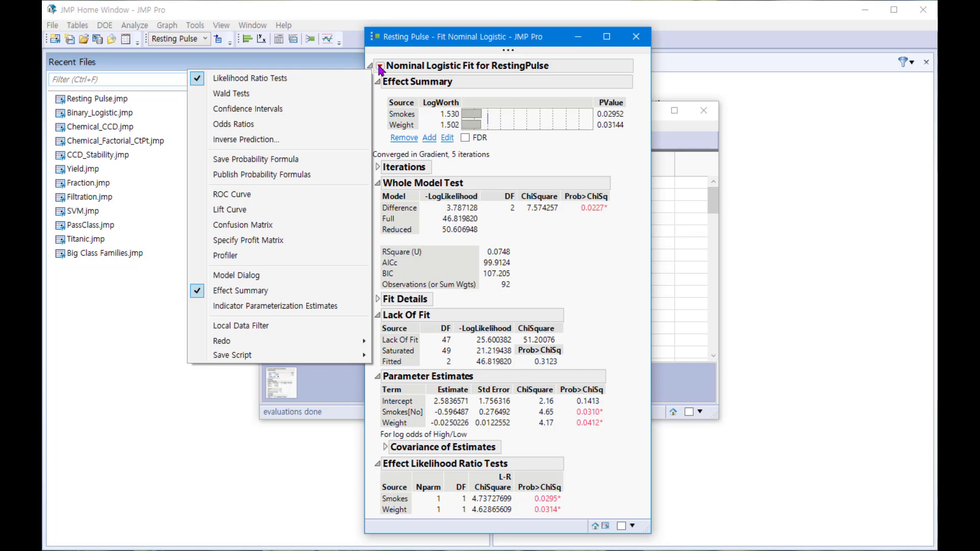
click(337, 125)
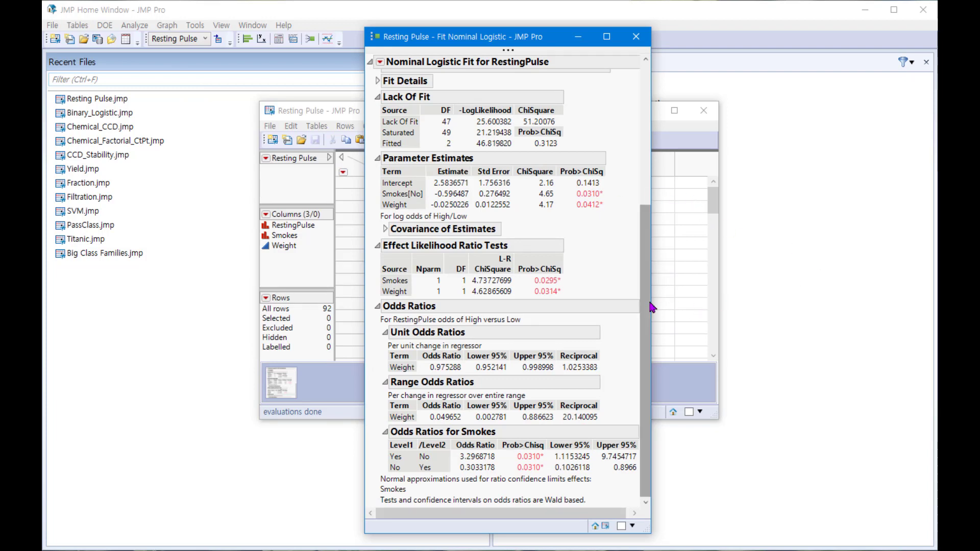
drag(655, 303, 694, 304)
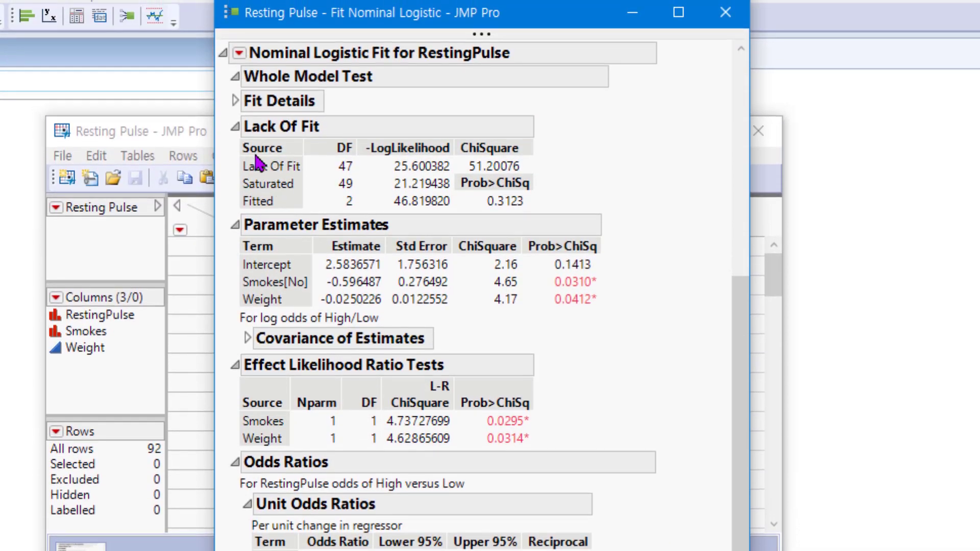
- Expand the Fit Details section and add a Confusion Matrix to the logistic fit report
click(235, 102)
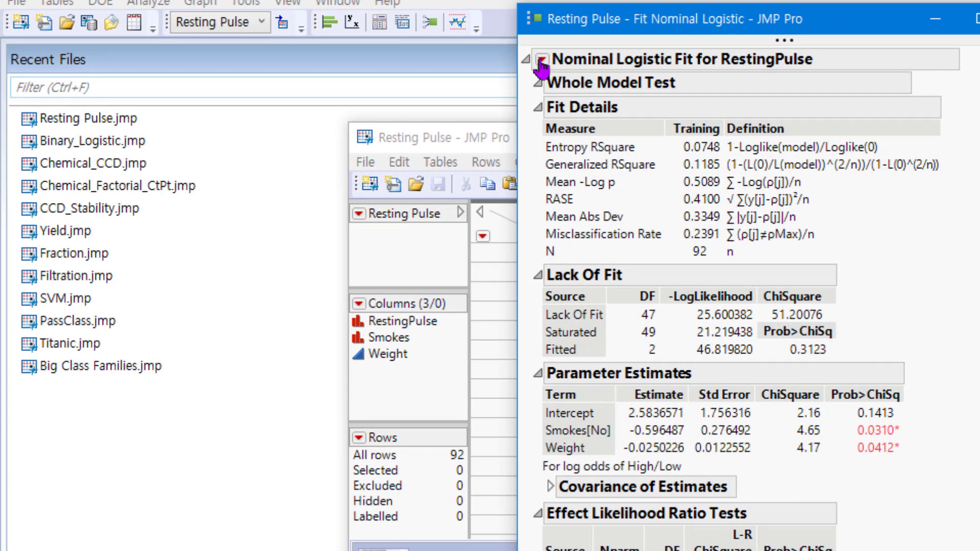
click(542, 60)
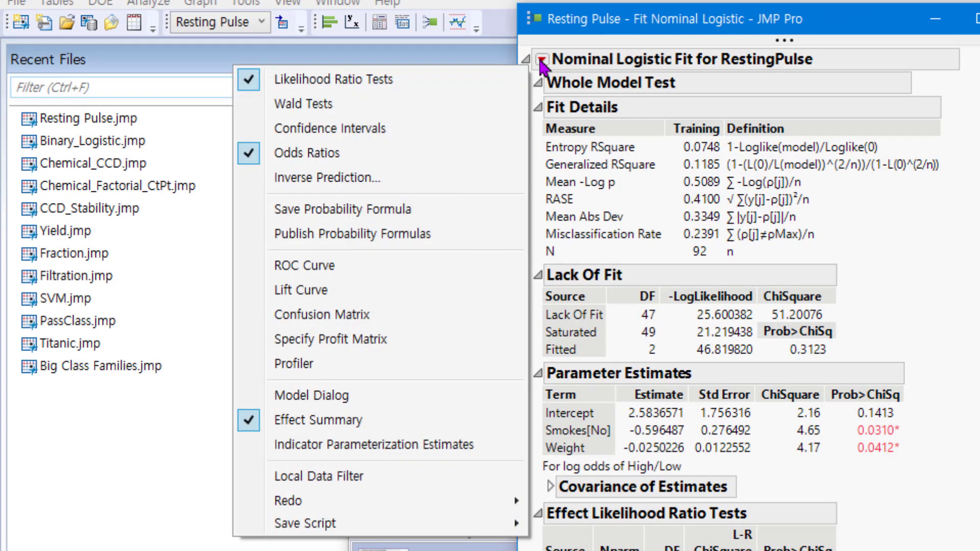
click(447, 315)
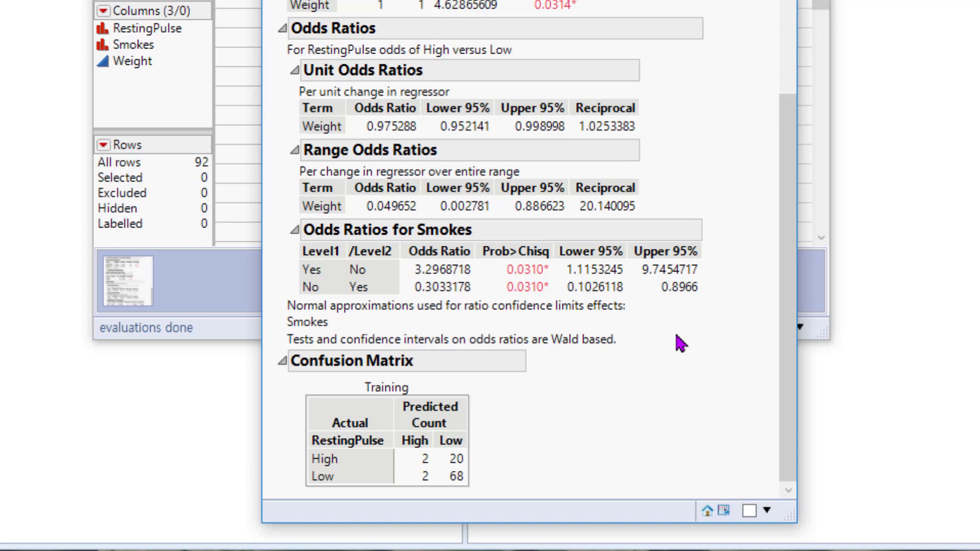
scroll(681, 344, up, 5)
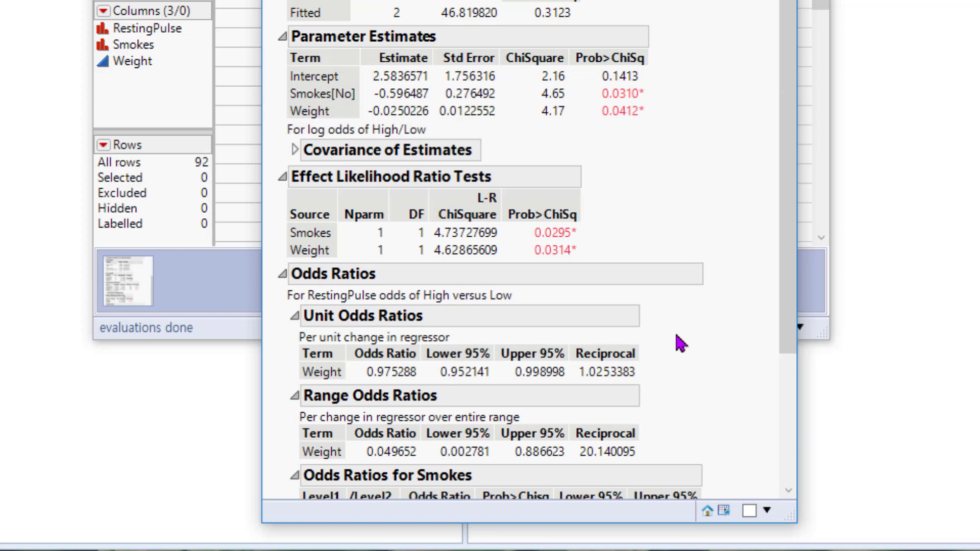
scroll(681, 343, down, 5)
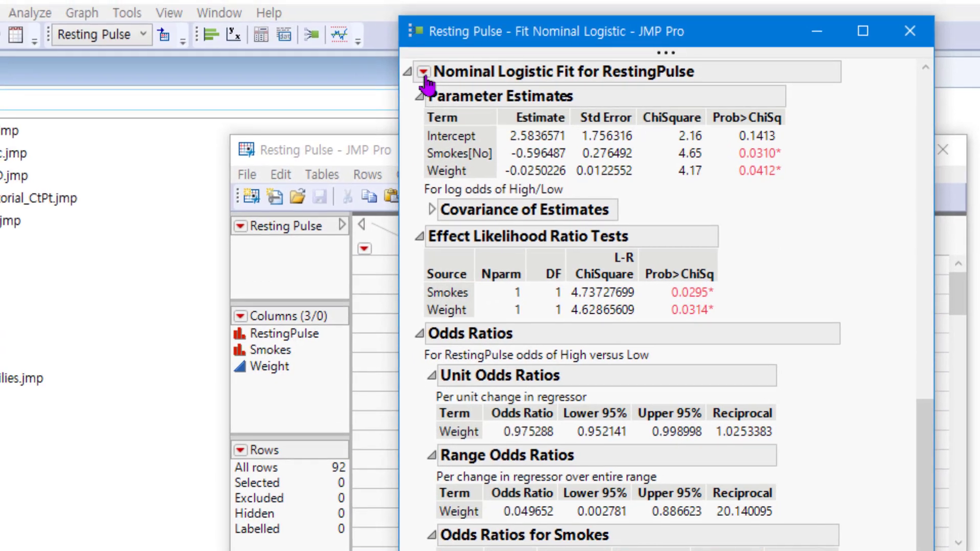
- Add an ROC Curve to the fit report, using High as the positive level
click(423, 72)
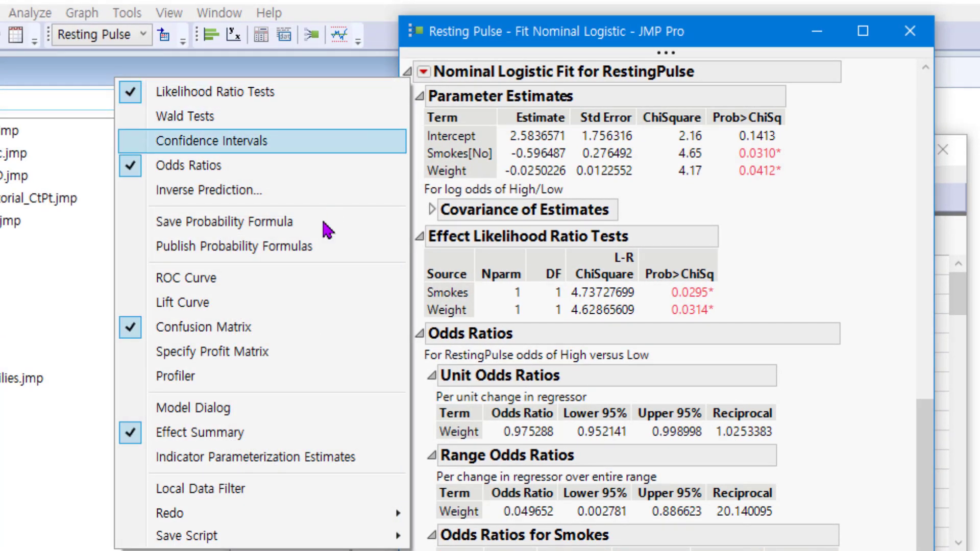
click(306, 286)
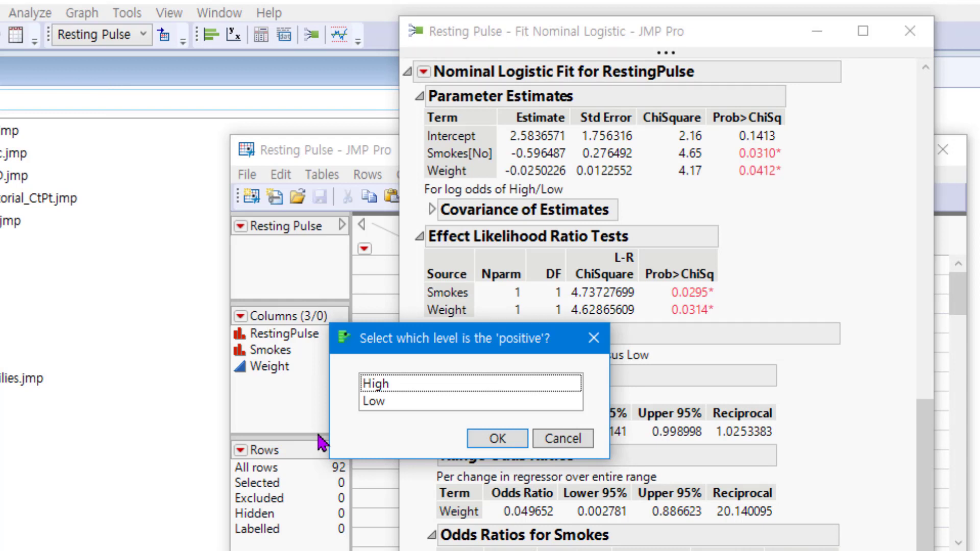
click(416, 388)
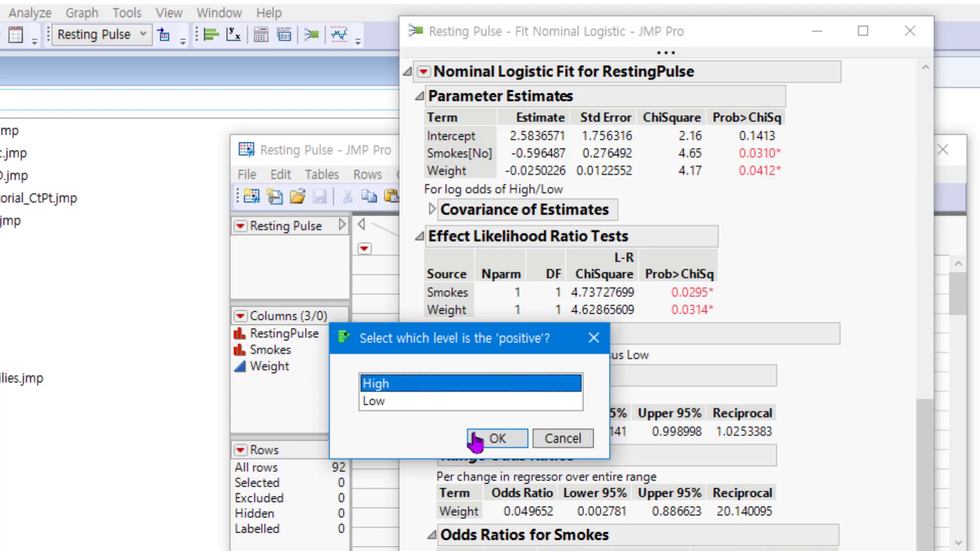
click(499, 440)
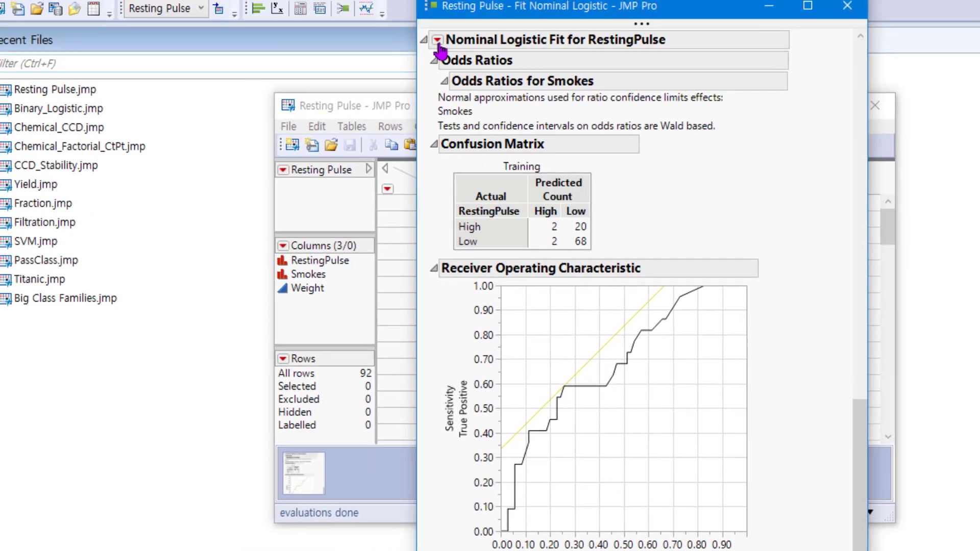
- Save the model's probability formula to the data table, and arrange the windows to show the new columns
click(458, 57)
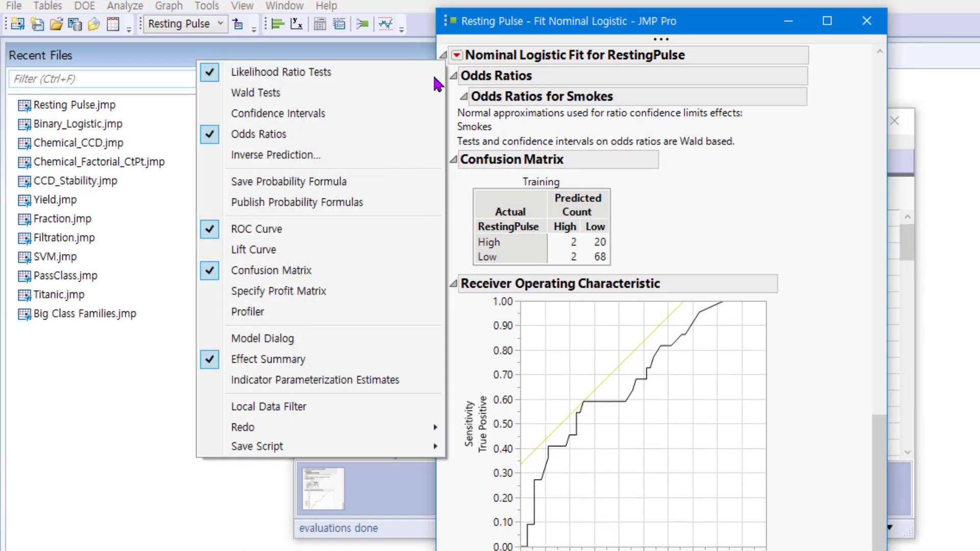
click(379, 190)
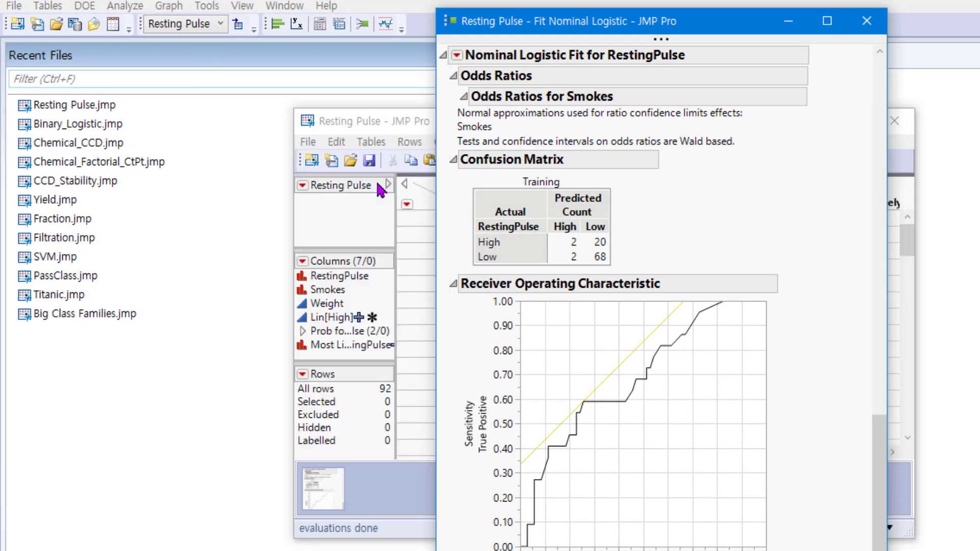
drag(718, 33, 393, 23)
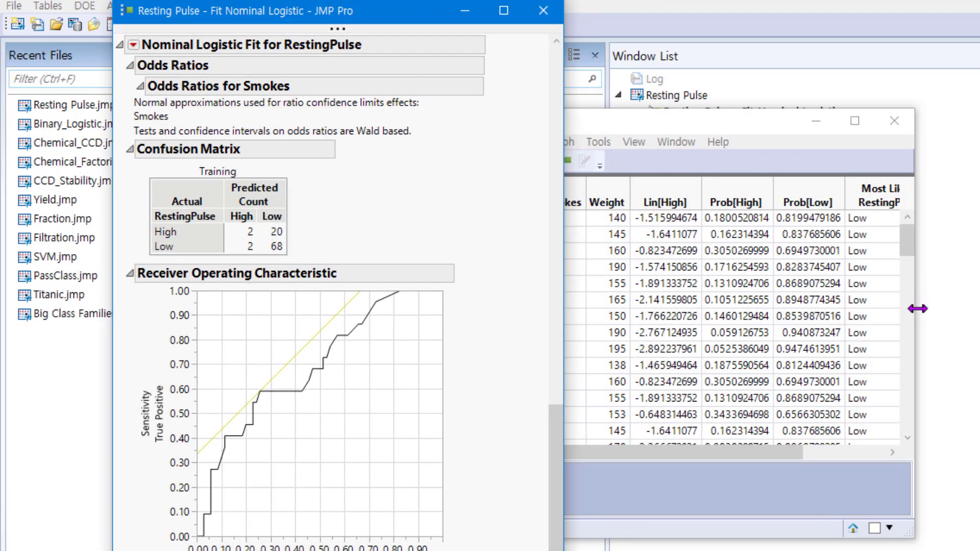
drag(918, 309, 979, 309)
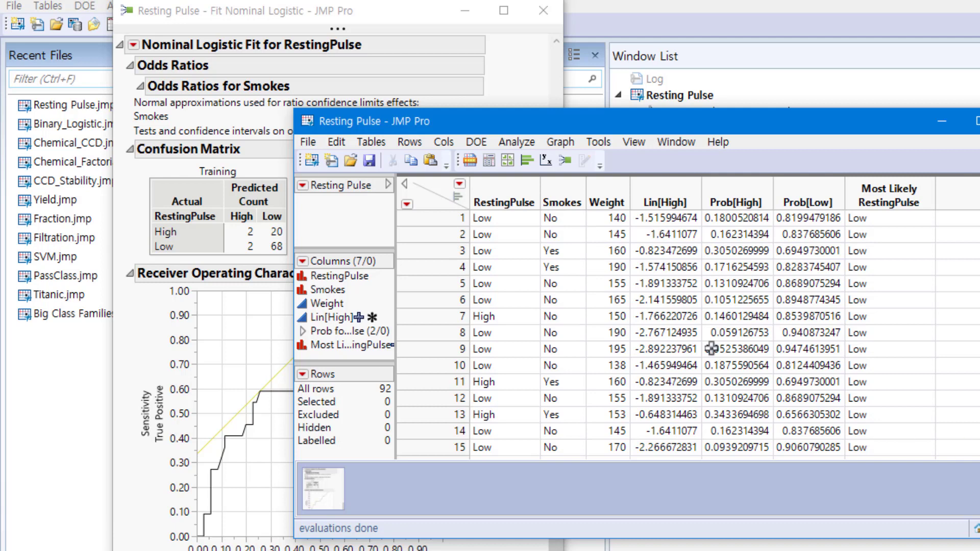
- Bring the logistic fit report back to the front and add the Prediction Profiler
click(388, 21)
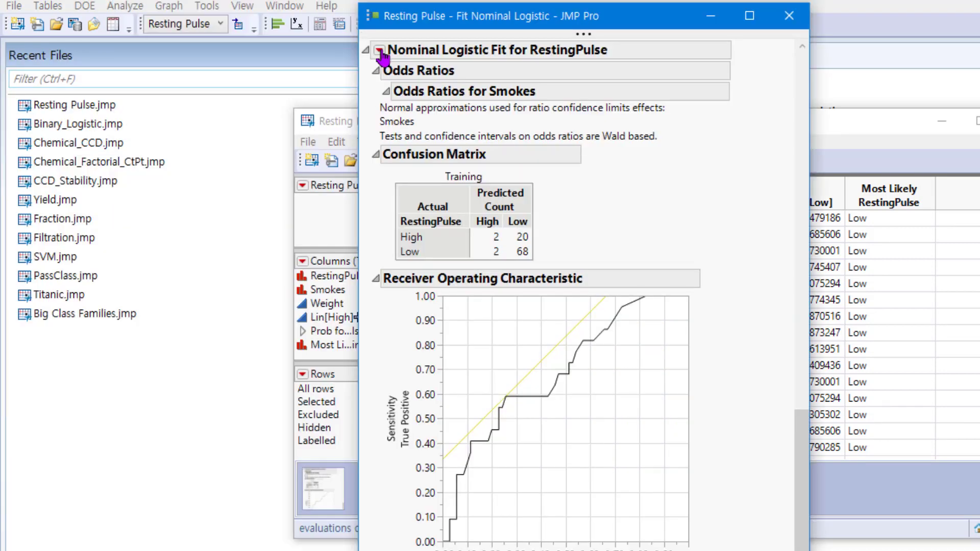
click(378, 50)
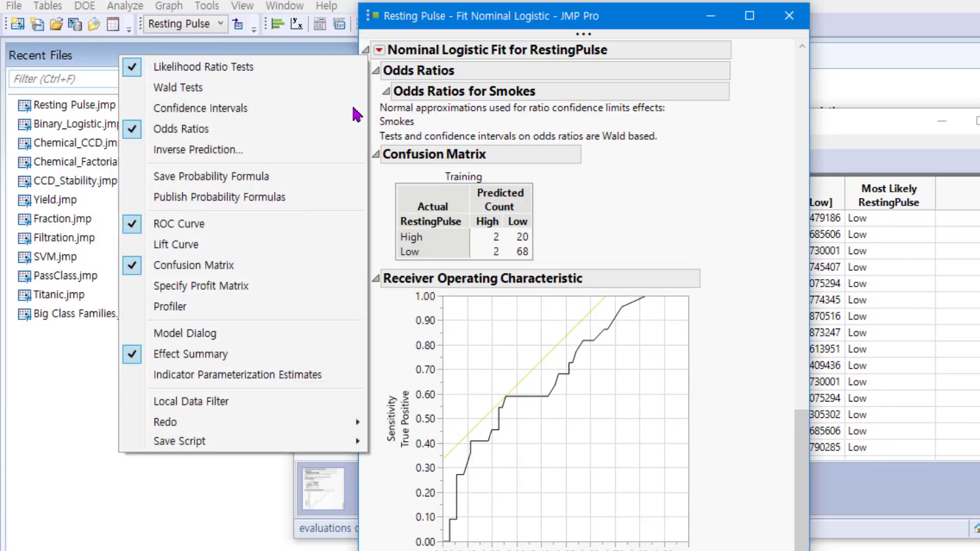
click(255, 307)
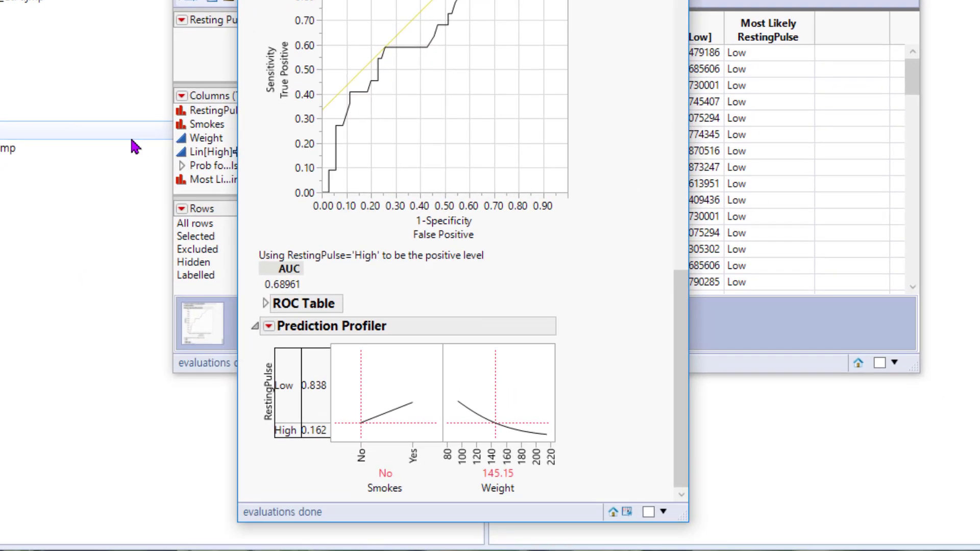